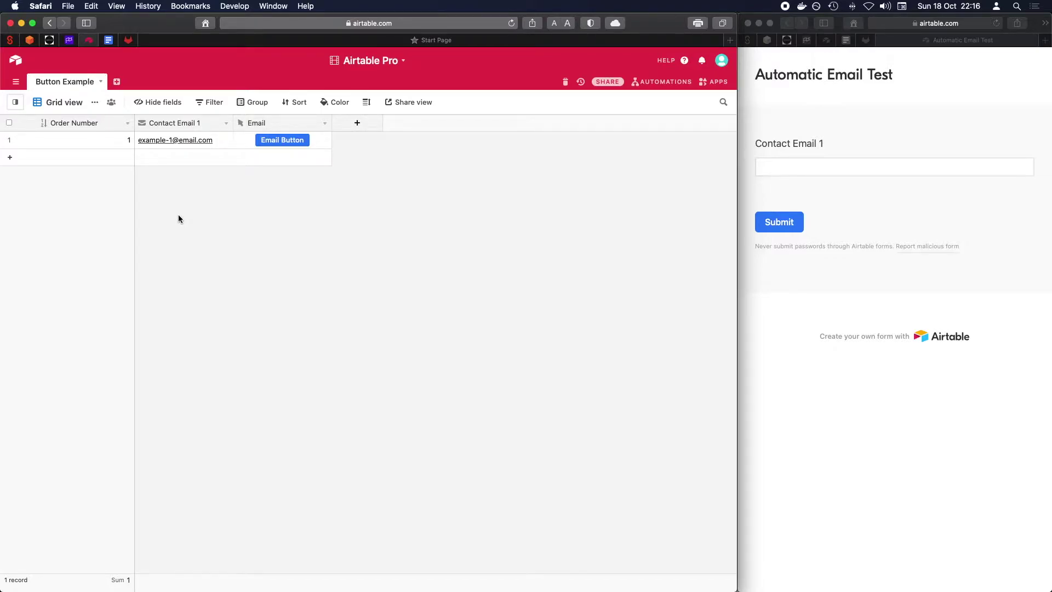
click(878, 204)
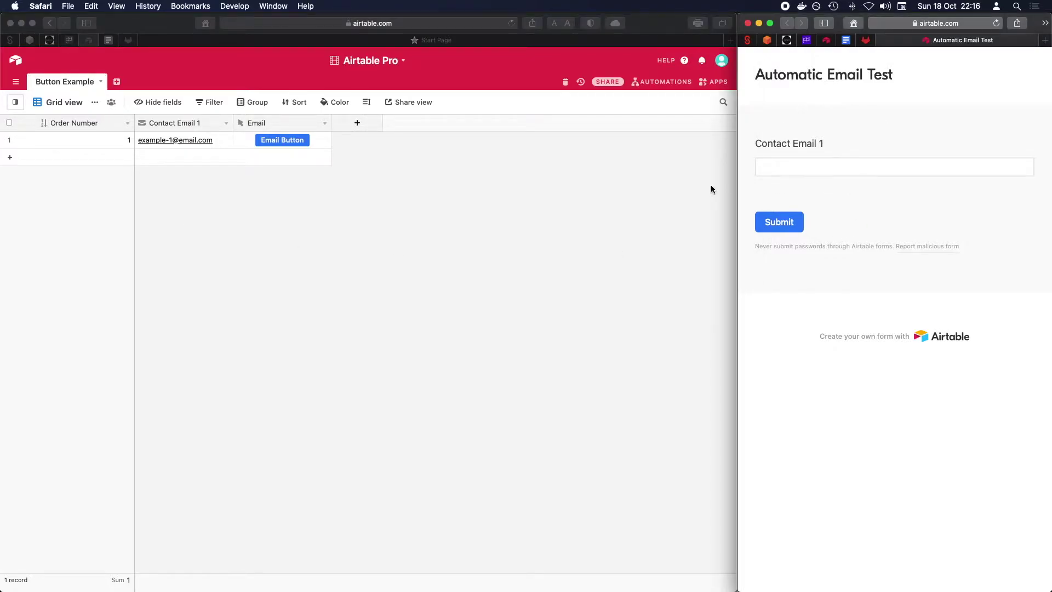
click(563, 221)
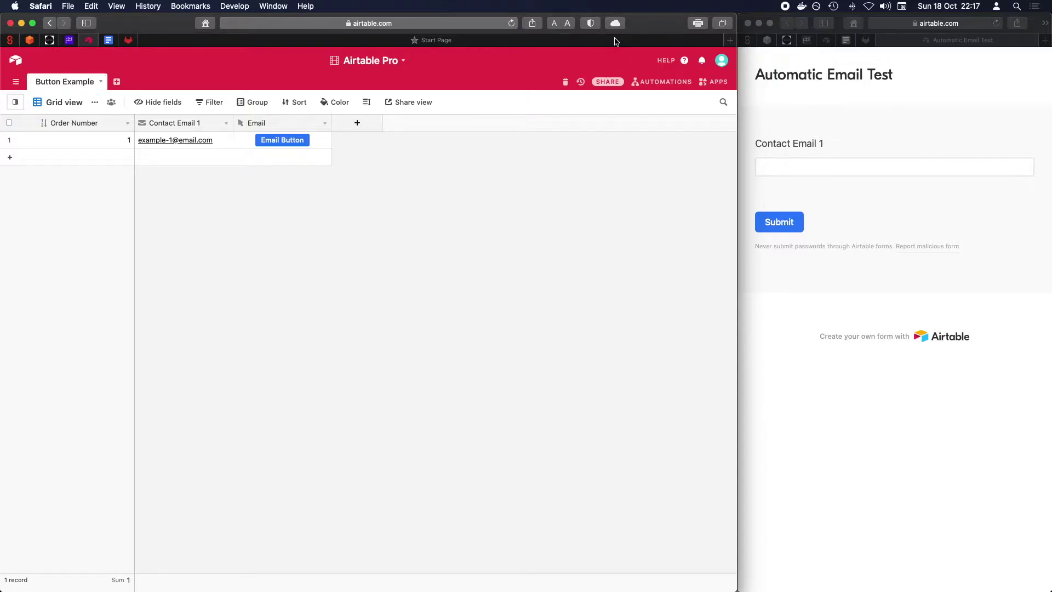
Enlarge the base window and create a new automation named "Send automatic email"
double_click(645, 30)
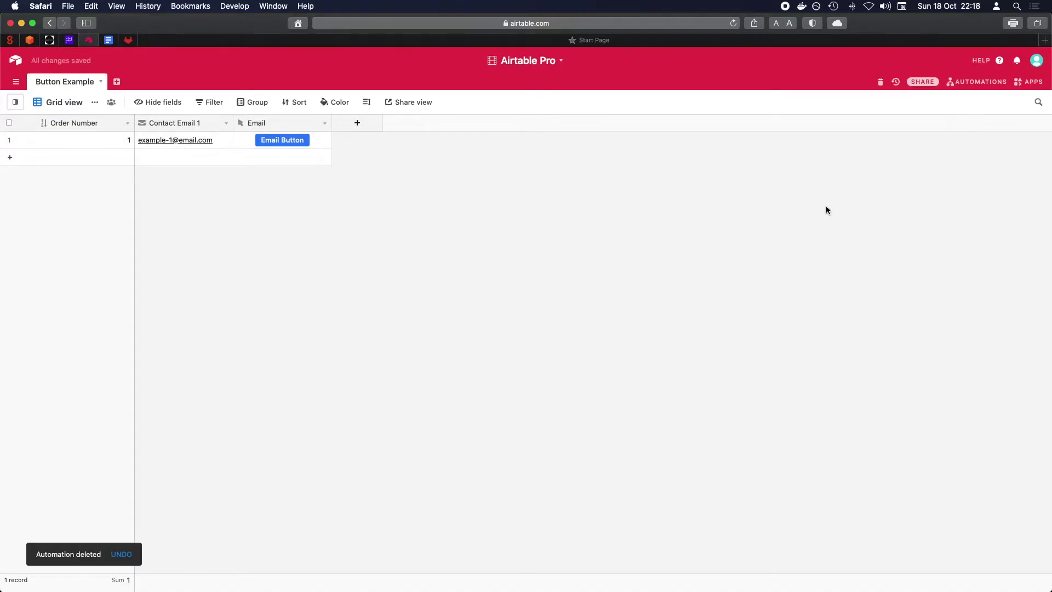
click(978, 82)
click(855, 290)
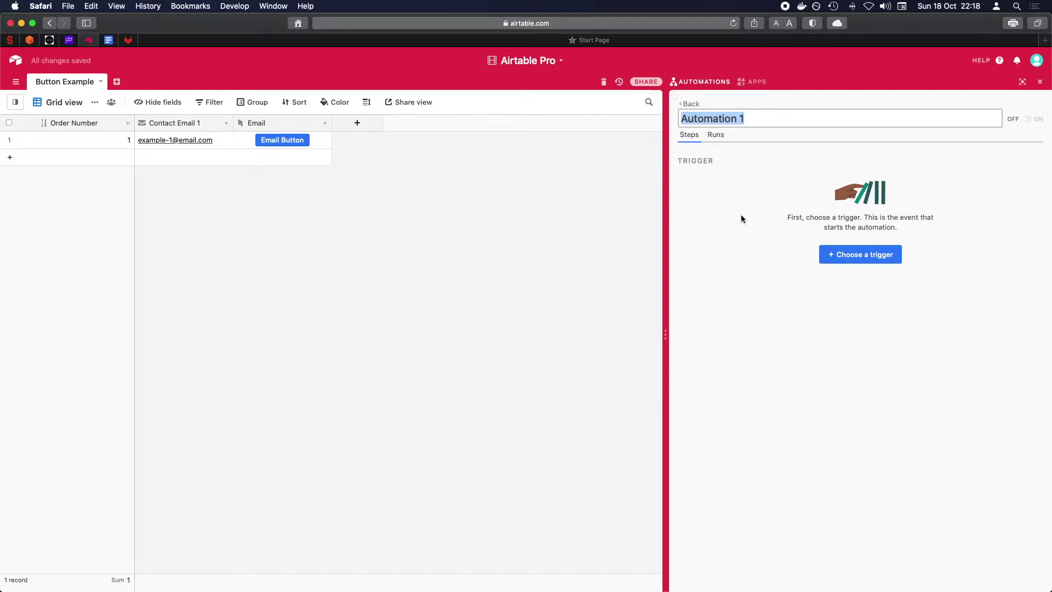
text(Send automatic email)
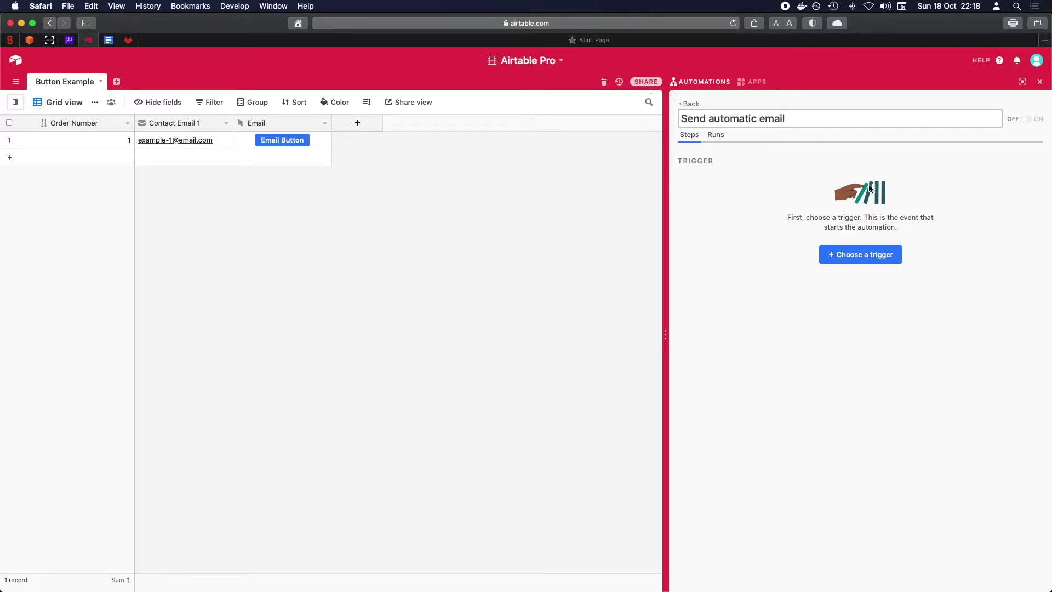
Set the automation's trigger to when a record is created in the Button Example table
click(859, 261)
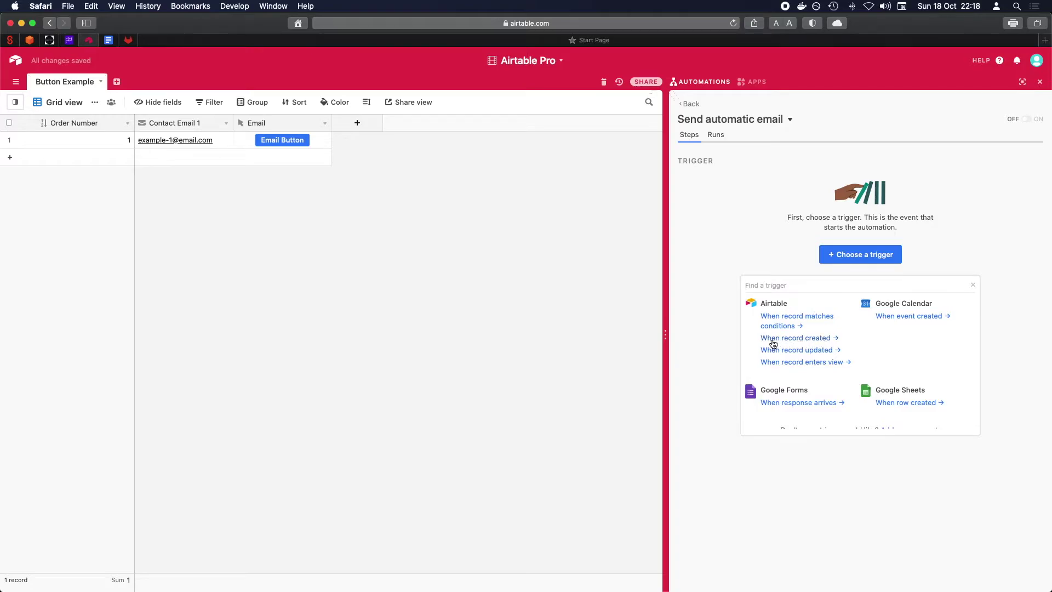
click(810, 338)
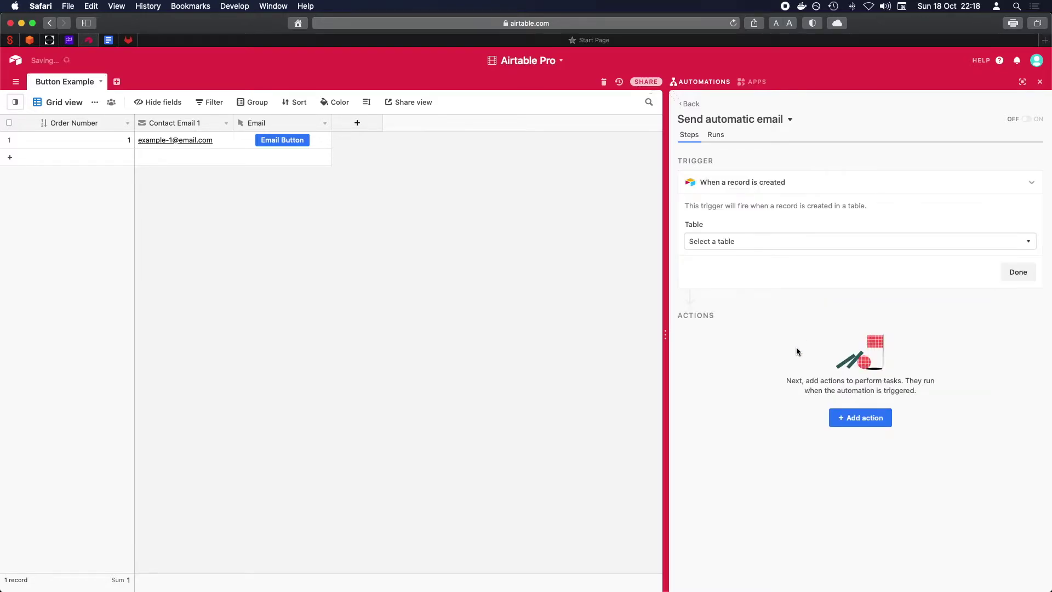
click(720, 245)
click(718, 278)
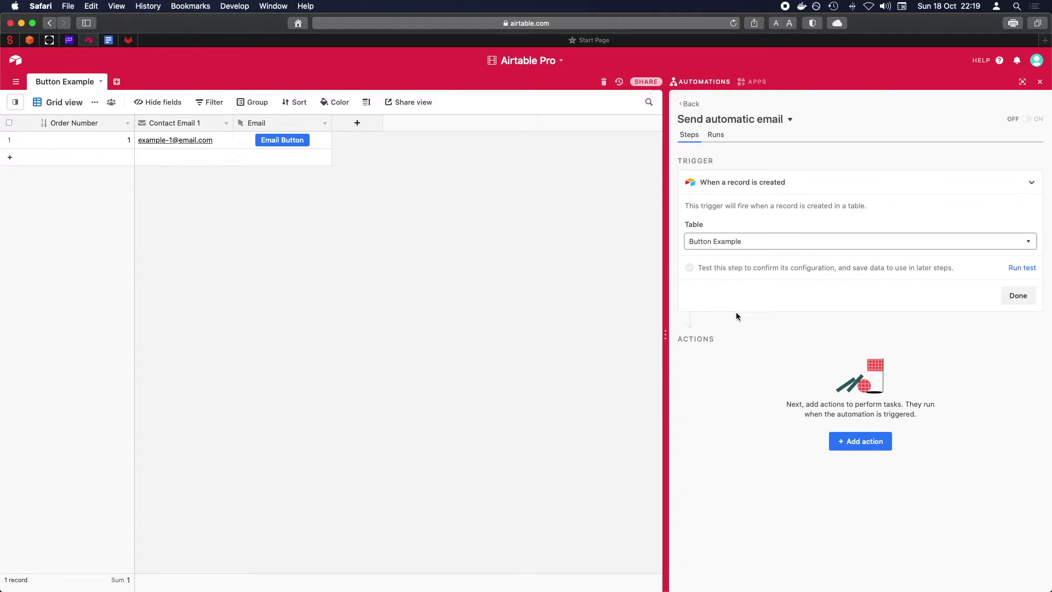
Add an Airtable Send email action and address it to the trigger record's Contact Email 1 field
click(853, 442)
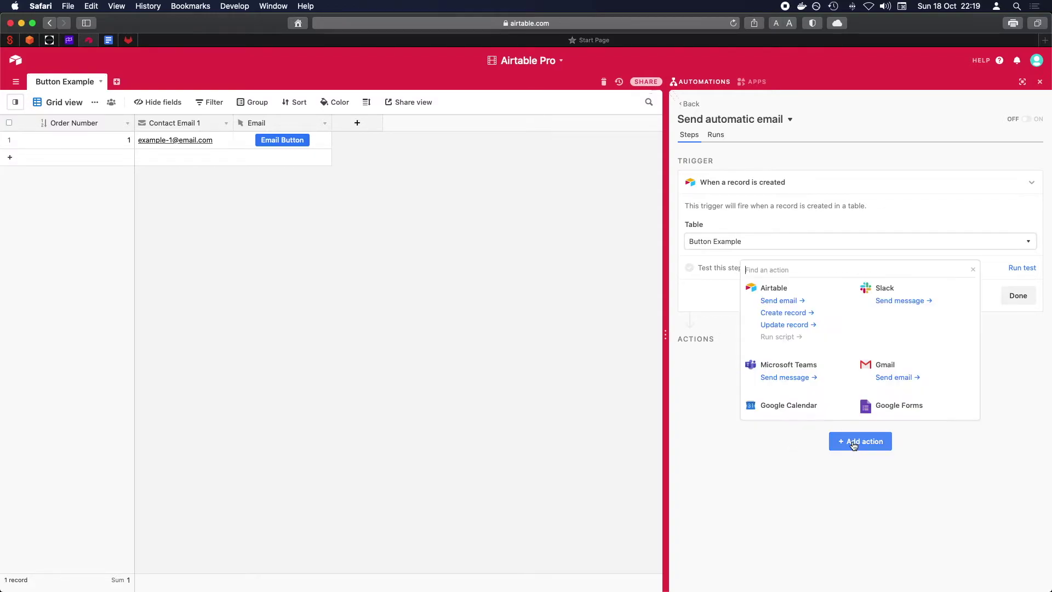
click(795, 301)
scroll(774, 345, up, 1)
scroll(748, 387, up, 1)
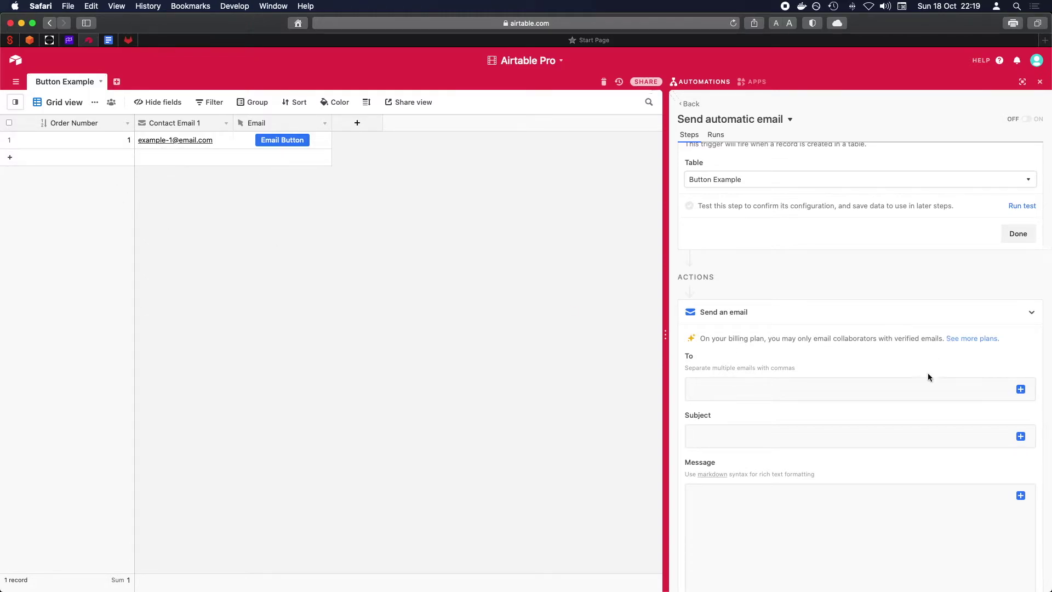
click(1021, 390)
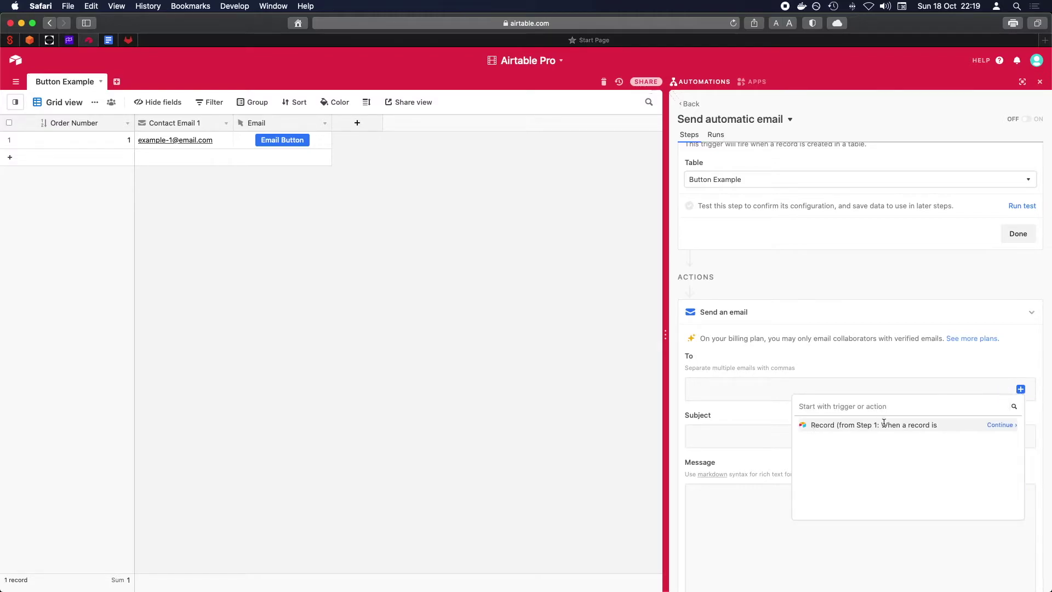
scroll(860, 423, up, 2)
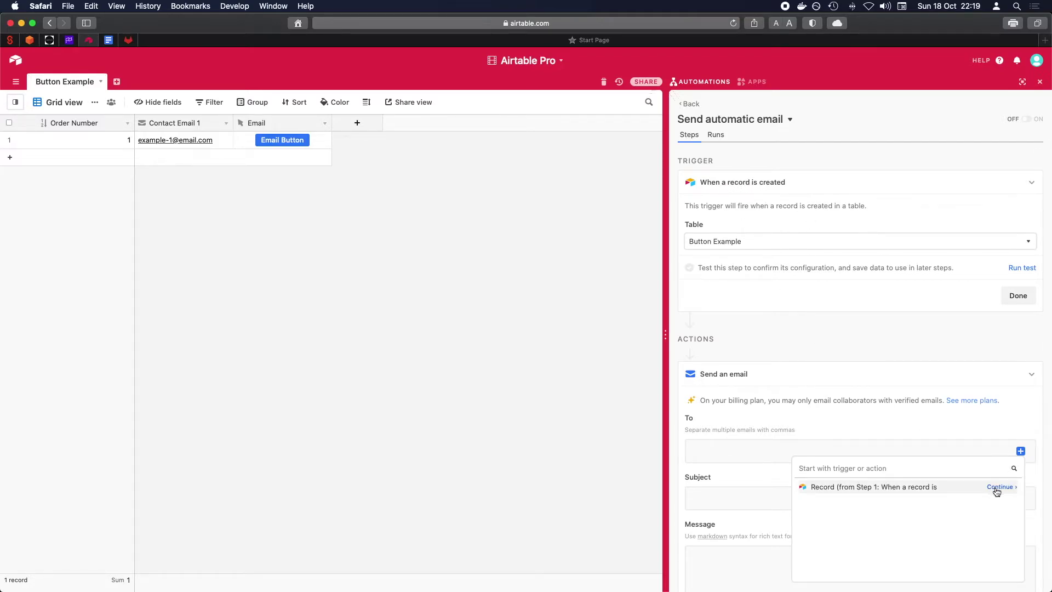
click(996, 490)
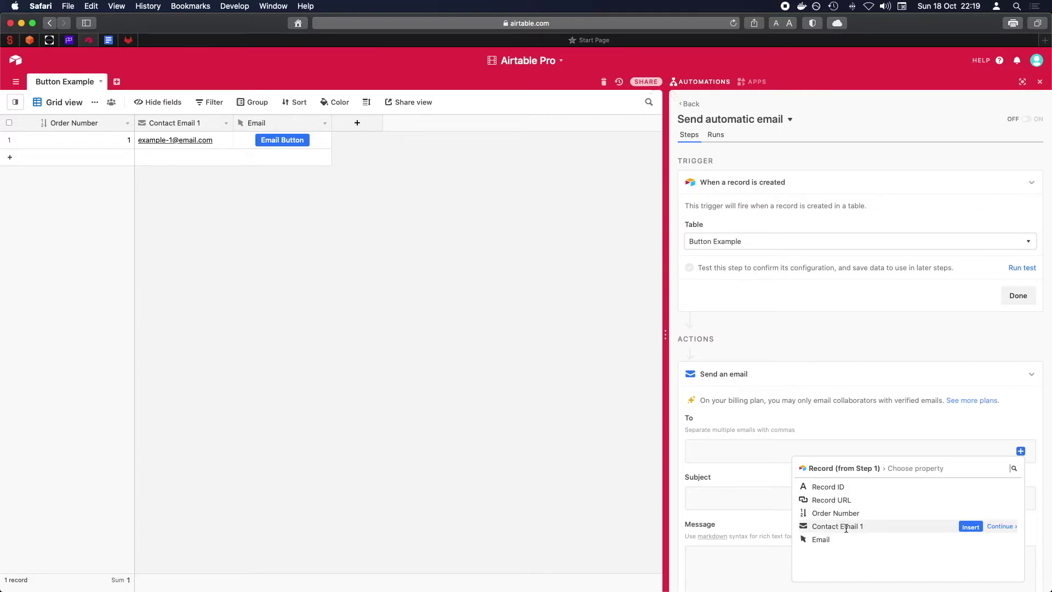
click(971, 527)
Set the email's subject to "Thank you for submitting your application"
scroll(896, 489, down, 2)
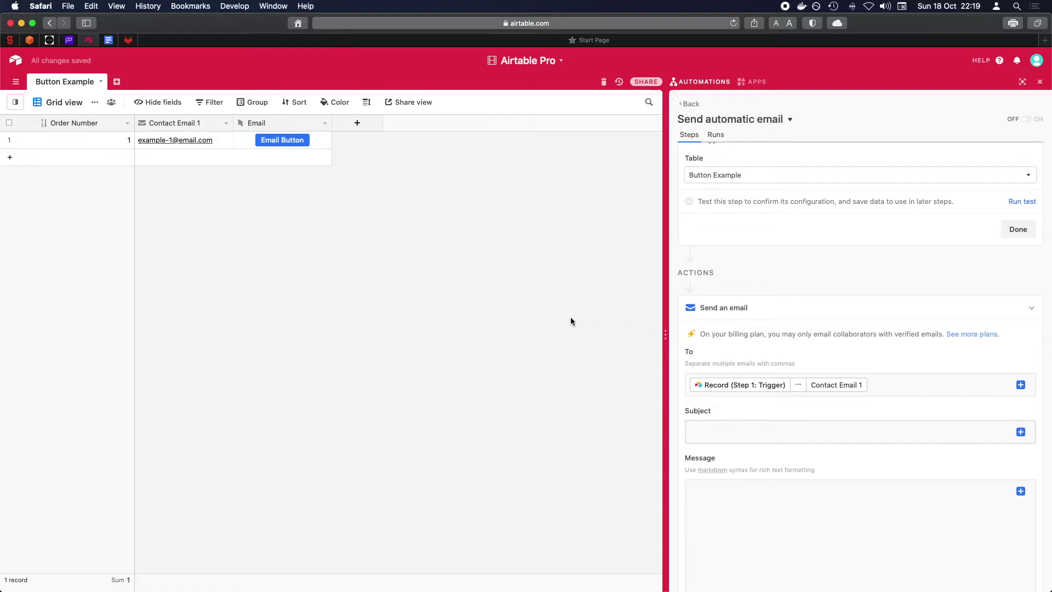
text(Thank you for submit)
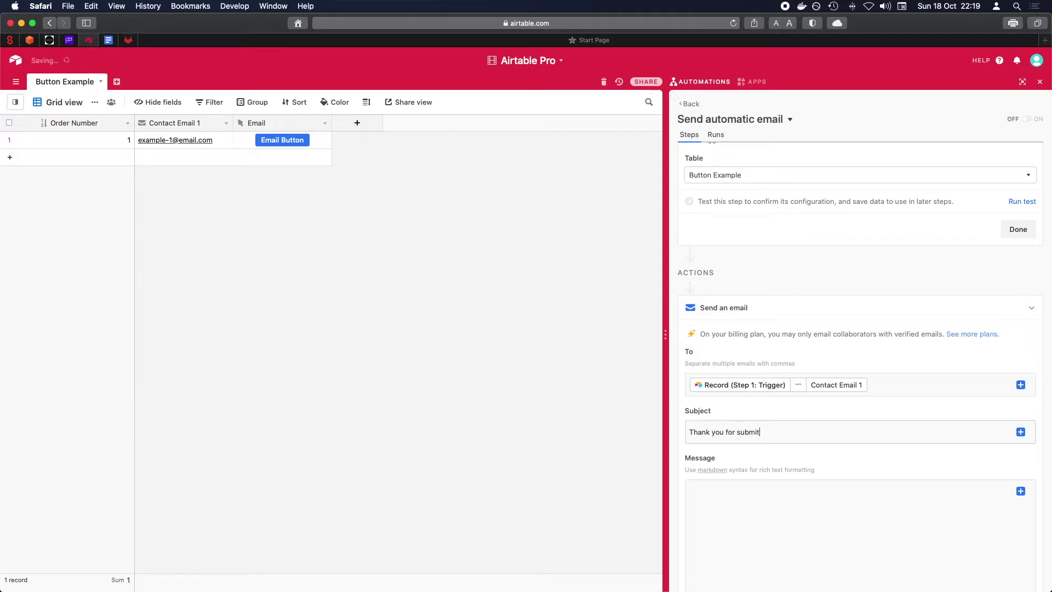
text(ting your application)
Write the email message on separate lines: "Hi", "We have received your application.", "We will be in contact soon.", "Kind regards.", "Airtable Pro."
scroll(784, 496, down, 3)
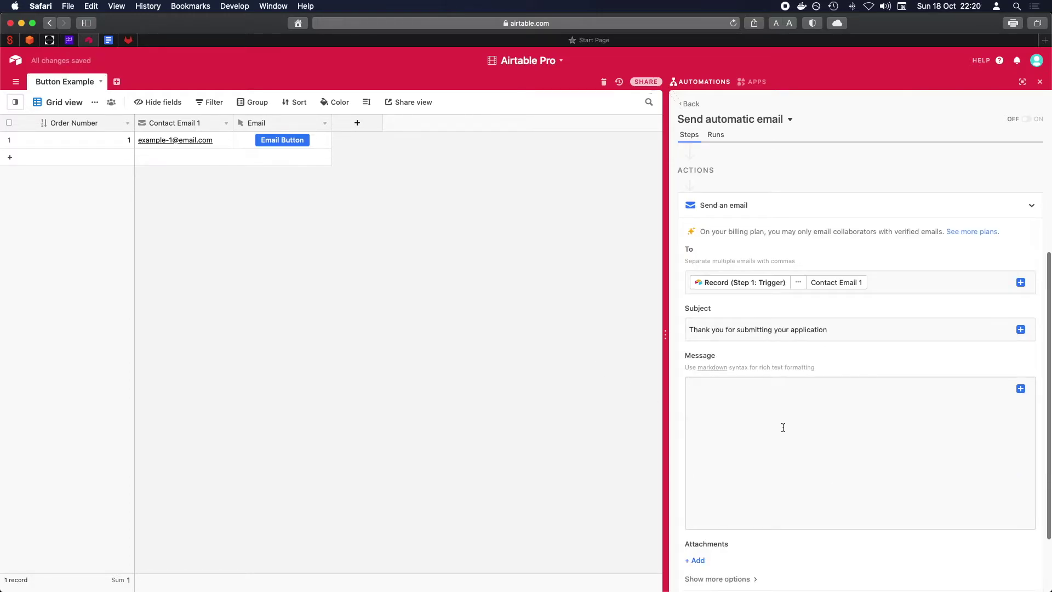
click(784, 427)
text(Hi)
key(Return)
key(Return)
text(Than)
key(BackSpace)
key(BackSpace)
key(BackSpace)
key(BackSpace)
key(BackSpace)
text(We have received your application.)
key(Return)
text(We will be in cont)
text(.)
key(Return)
text(Kind regards.)
key(Return)
text(Airtable Pro.)
Review the automation's trigger and the email action's recipient, subject and message
scroll(819, 356, down, 4)
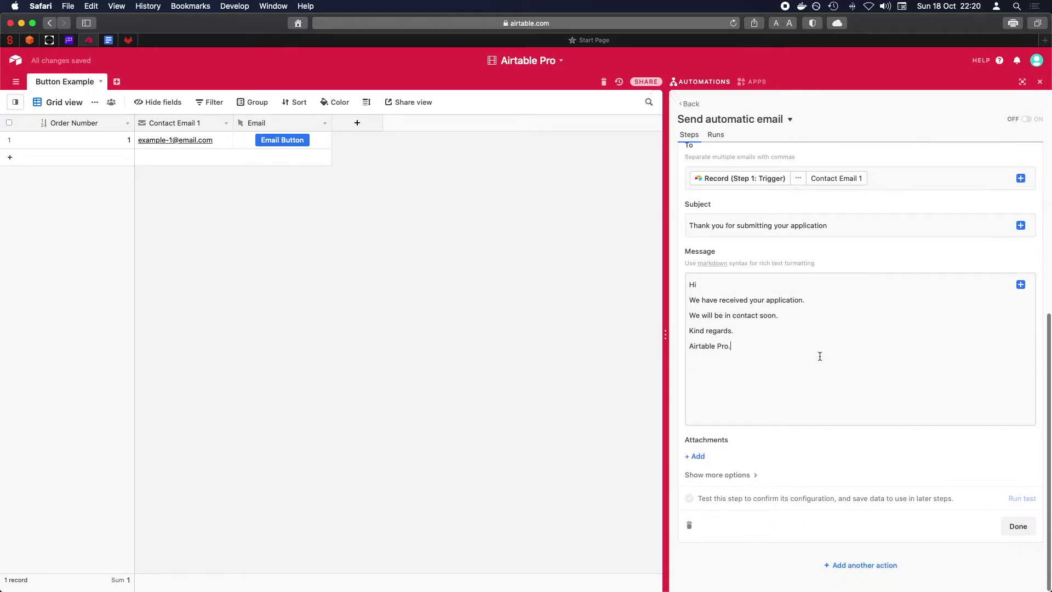
scroll(807, 343, up, 10)
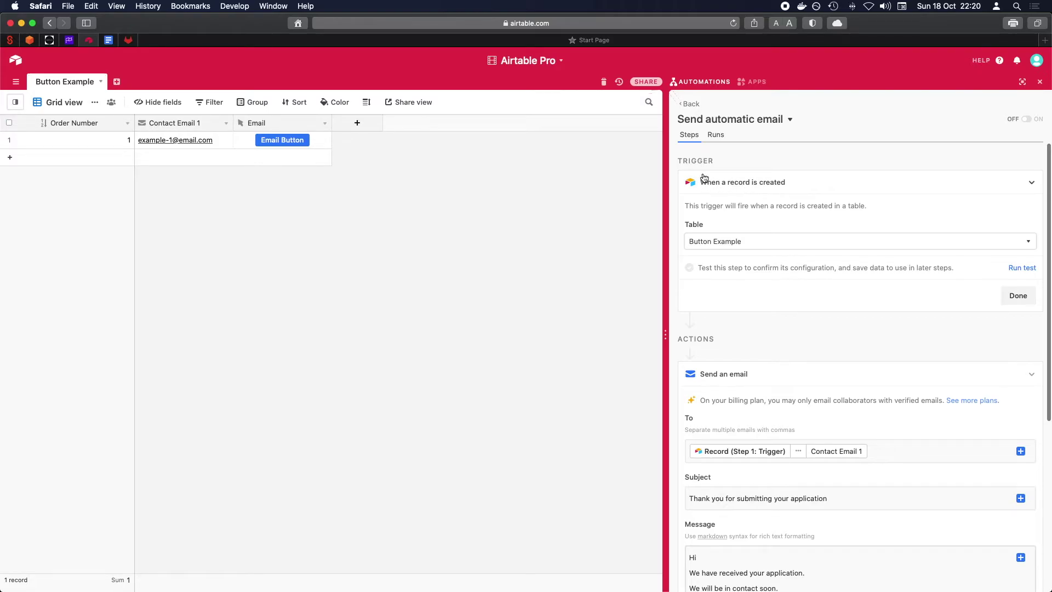
scroll(786, 289, down, 3)
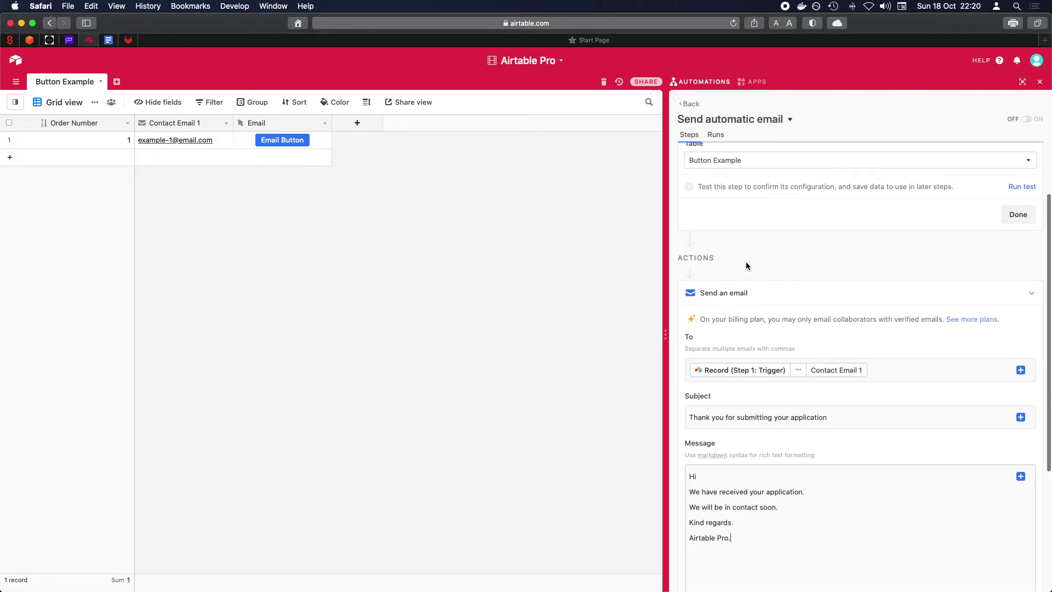
scroll(754, 205, down, 3)
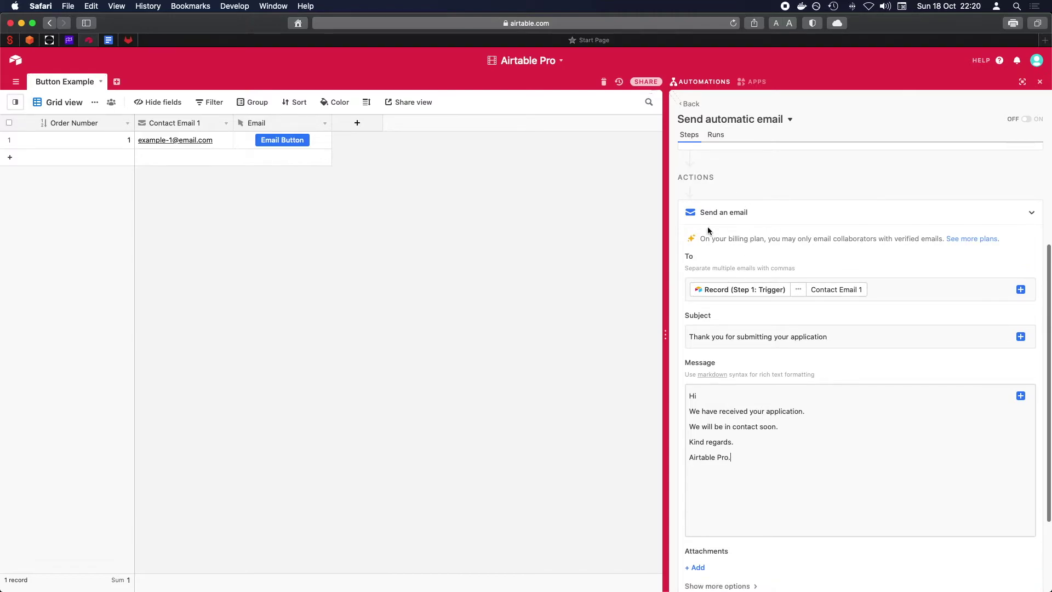
scroll(772, 270, down, 1)
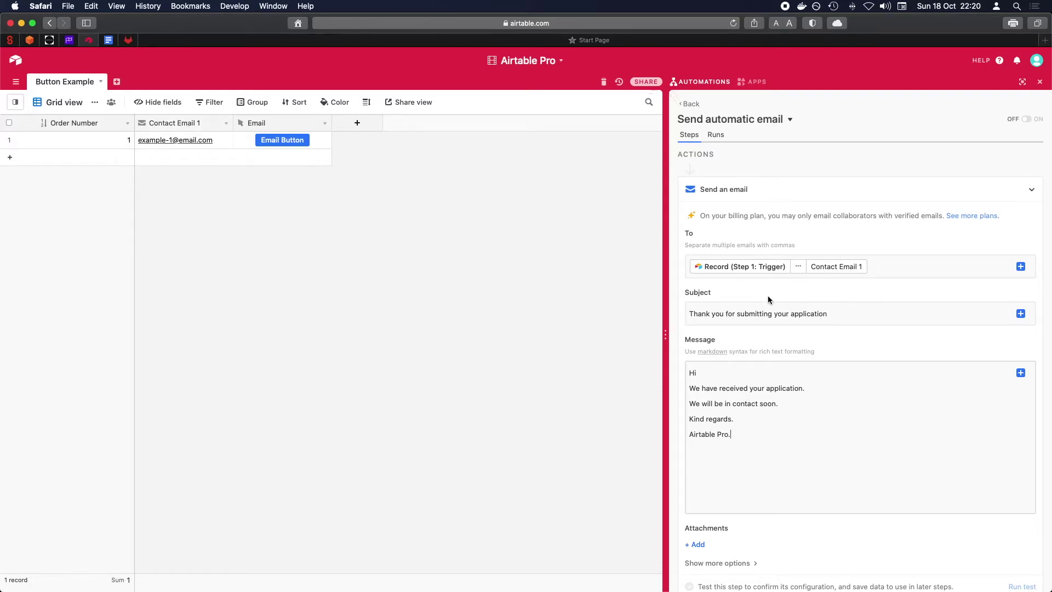
scroll(813, 324, down, 1)
scroll(813, 324, down, 3)
drag(688, 270, 846, 272)
click(852, 273)
drag(765, 408, 647, 318)
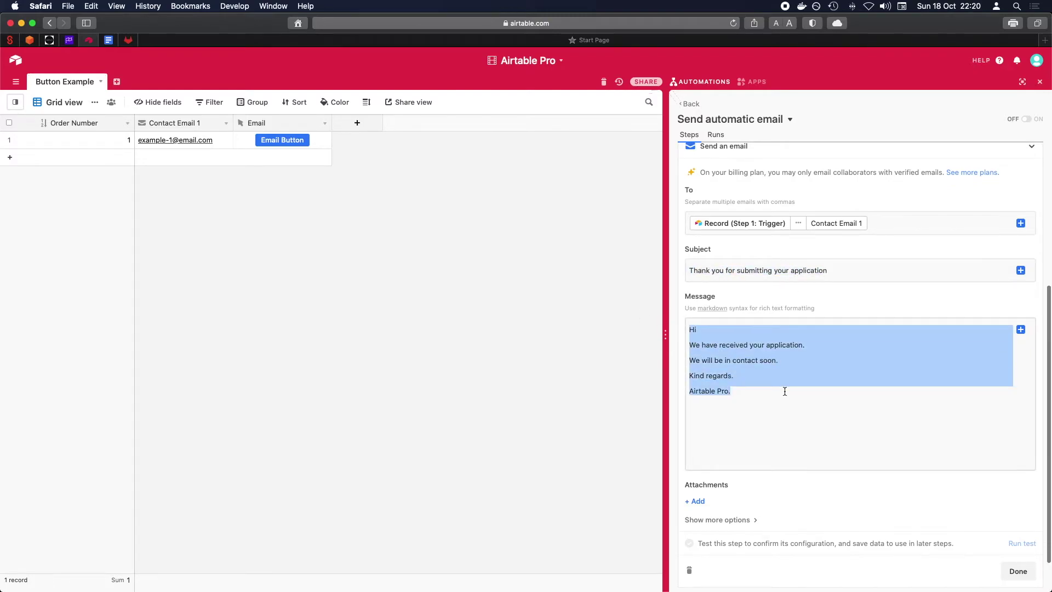
click(785, 391)
scroll(796, 402, down, 3)
scroll(797, 399, up, 10)
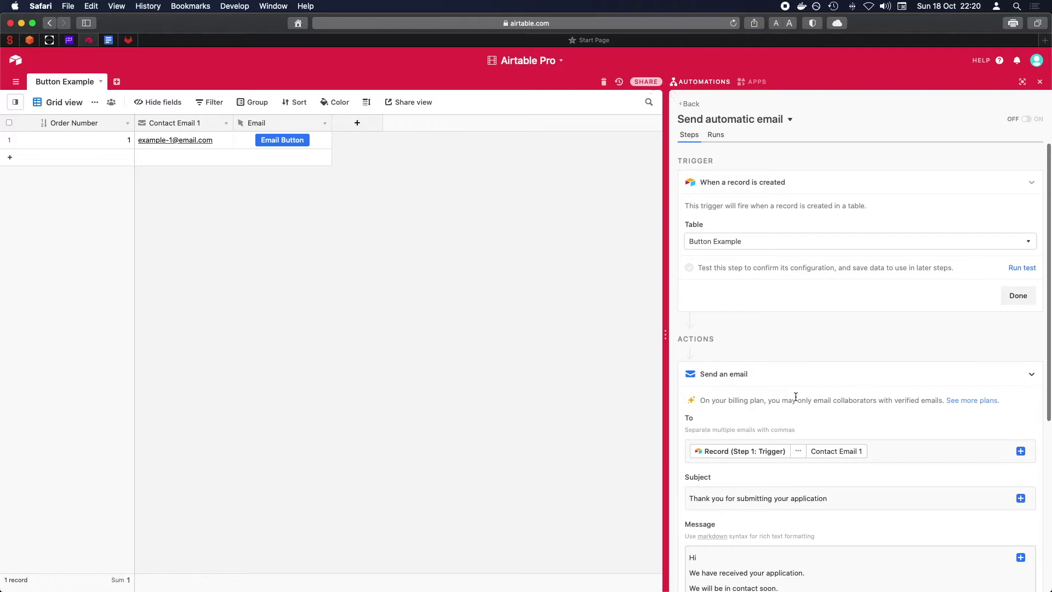
scroll(796, 396, down, 10)
Finish editing the email action and the trigger, and turn the automation on
click(1019, 527)
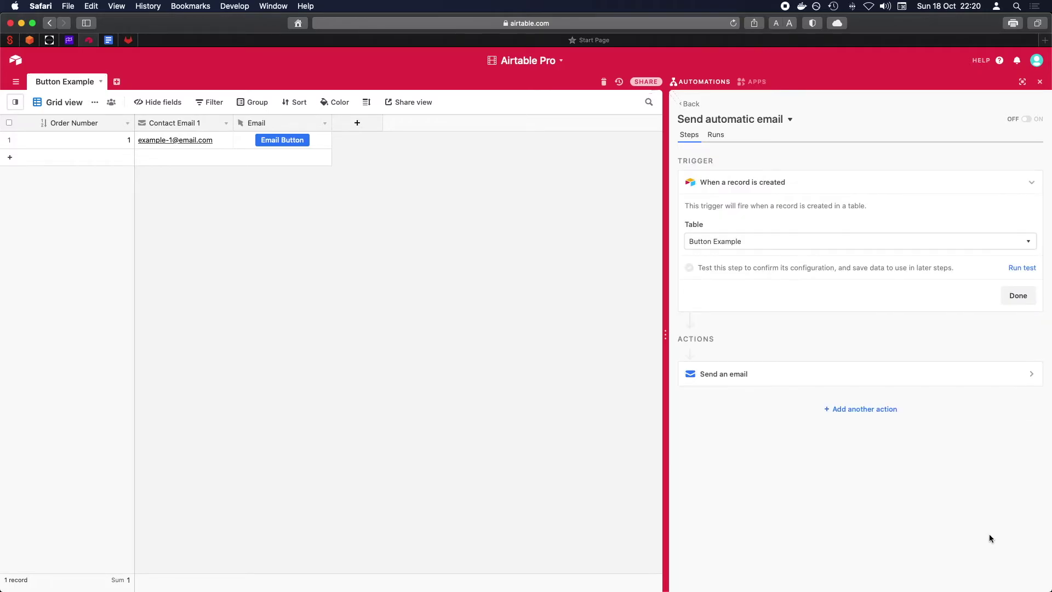
click(1018, 301)
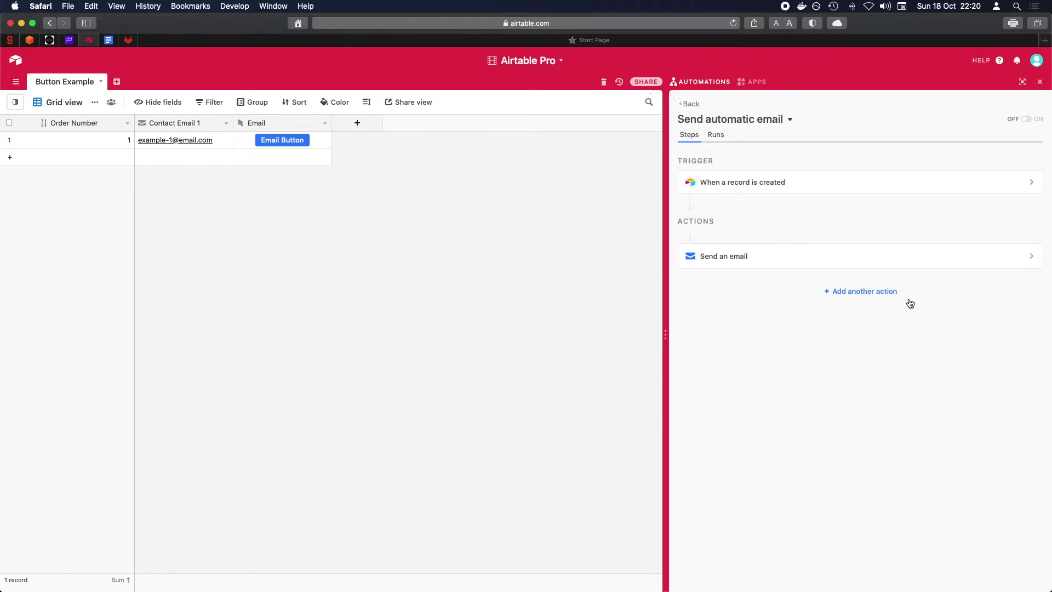
click(1029, 120)
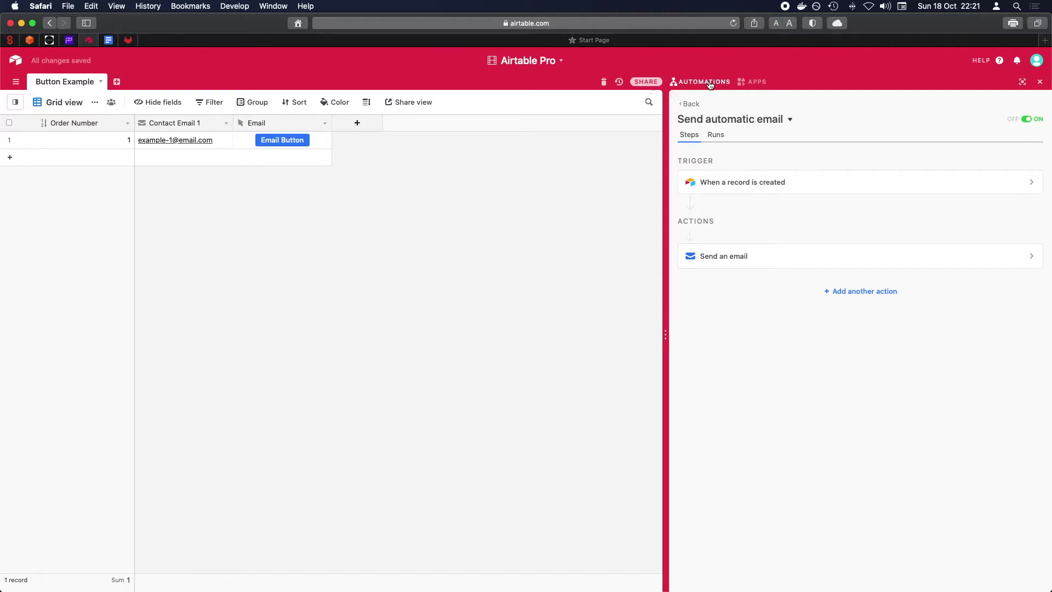
Show the automation's run history and narrow the base window to reveal the form beside it
click(723, 138)
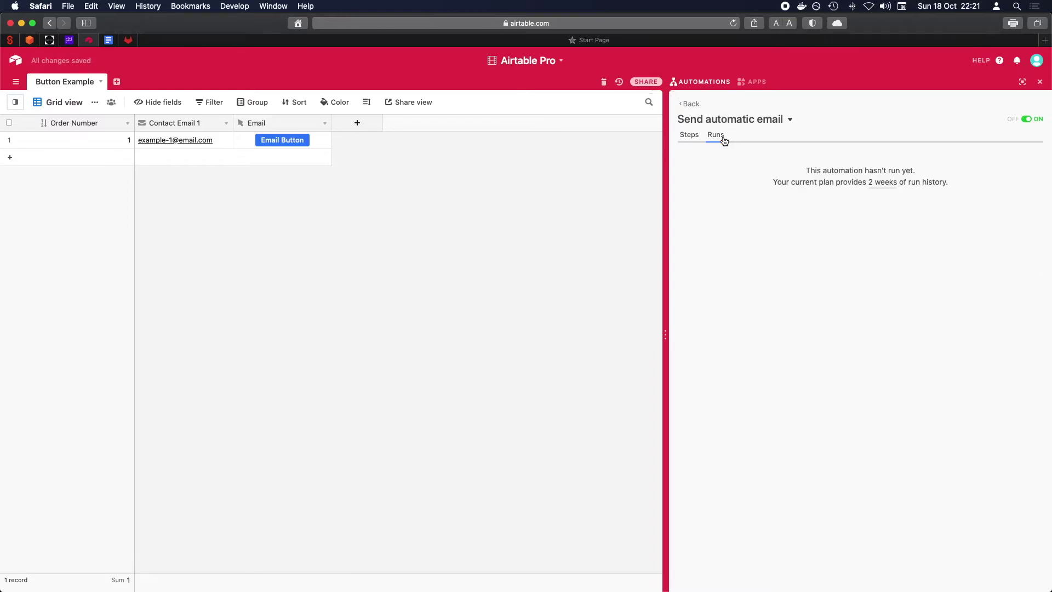
drag(1051, 187, 739, 211)
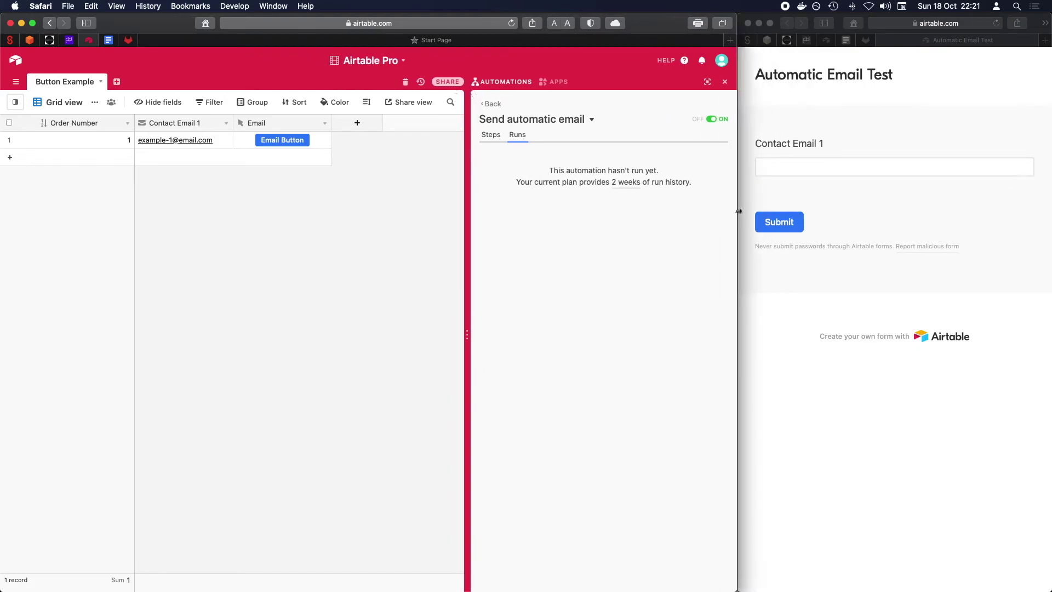
Enter the contact's email in the Automatic Email Test form, submit it, and return to the base window
click(806, 166)
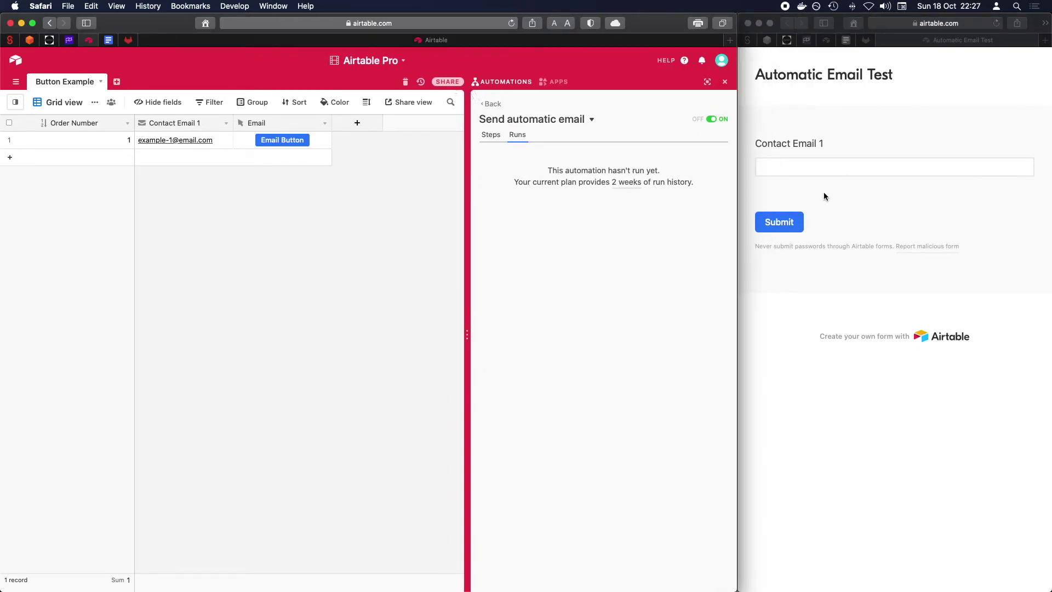
click(823, 196)
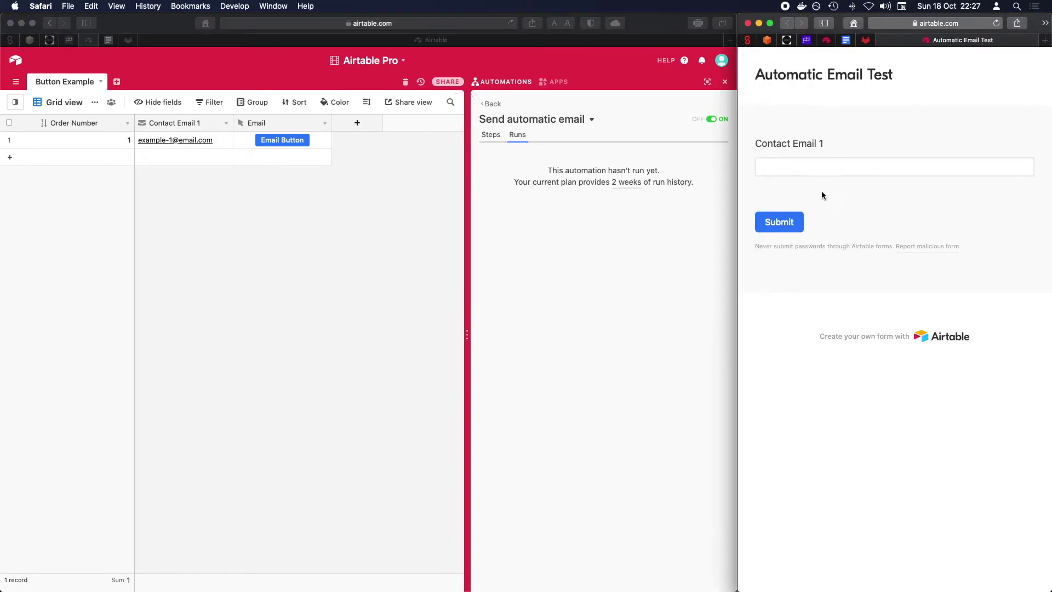
click(797, 168)
click(808, 165)
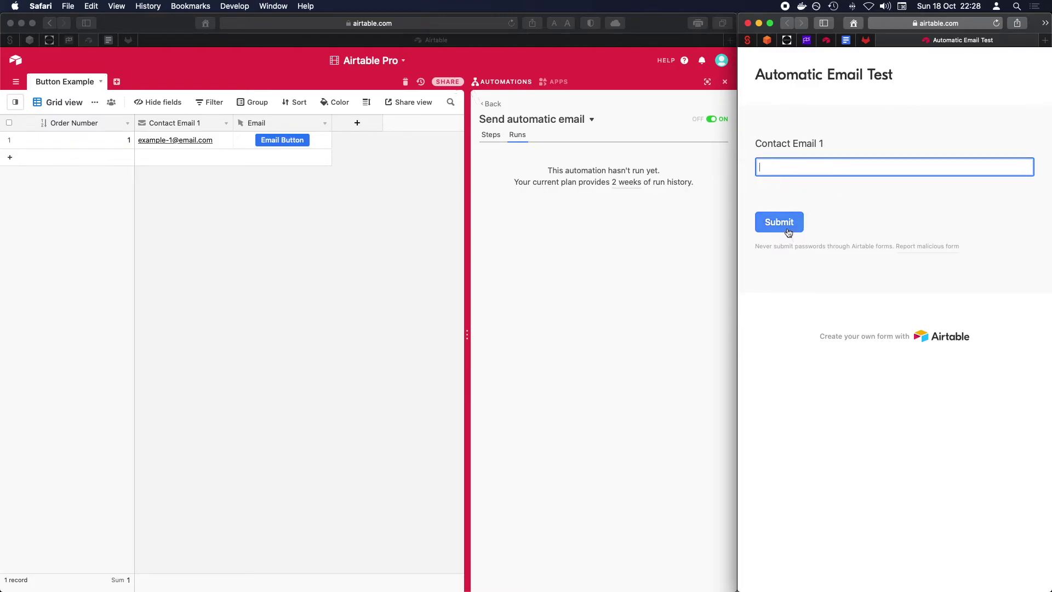
click(163, 181)
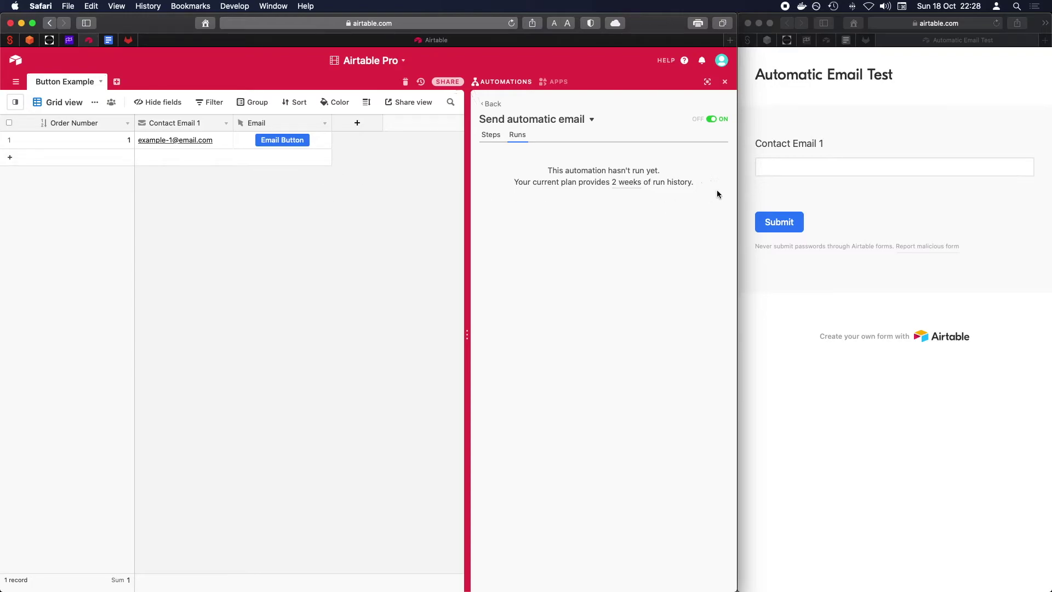
click(806, 165)
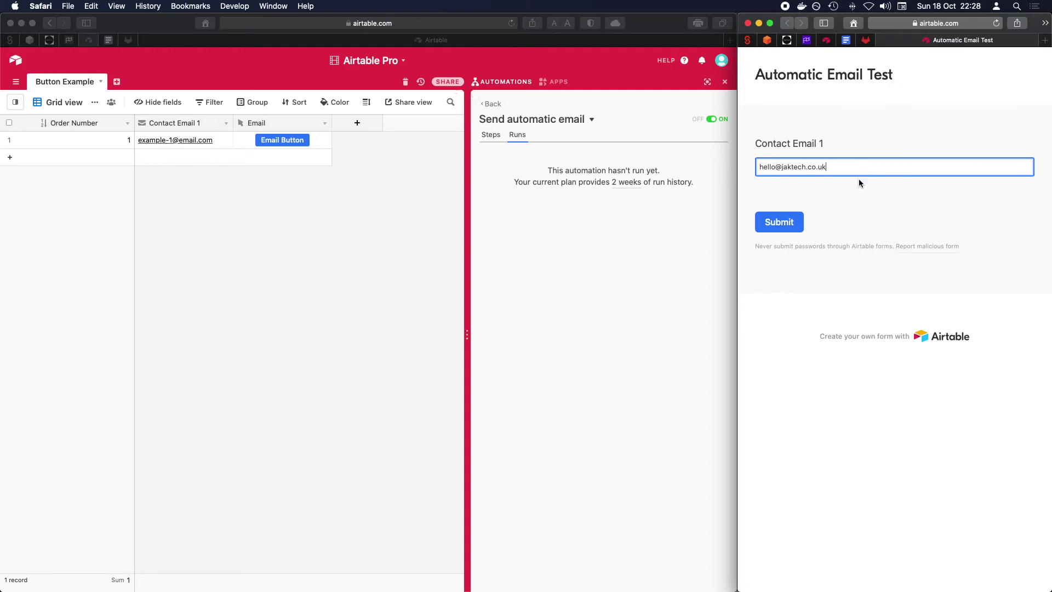
click(780, 222)
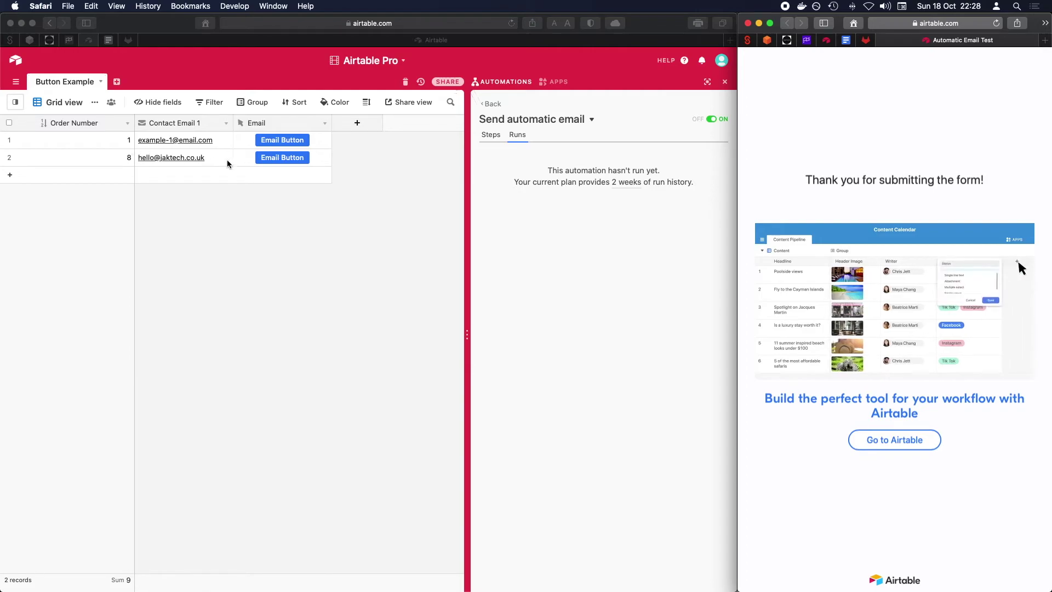
click(347, 231)
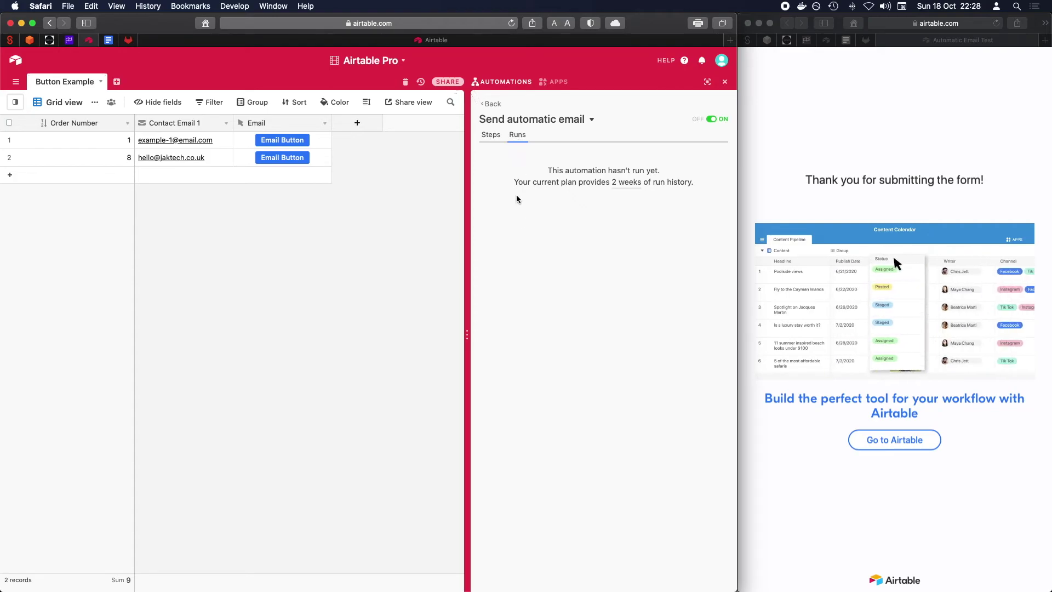
Reopen the Send automatic email automation to refresh its run history, and expand the details of the latest run
click(489, 137)
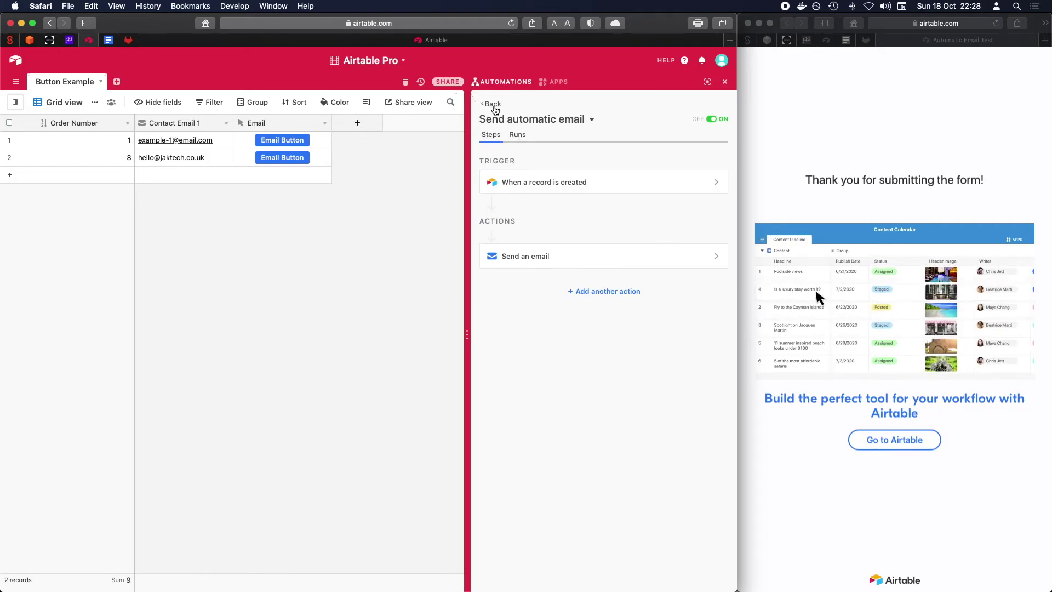
click(492, 104)
click(502, 82)
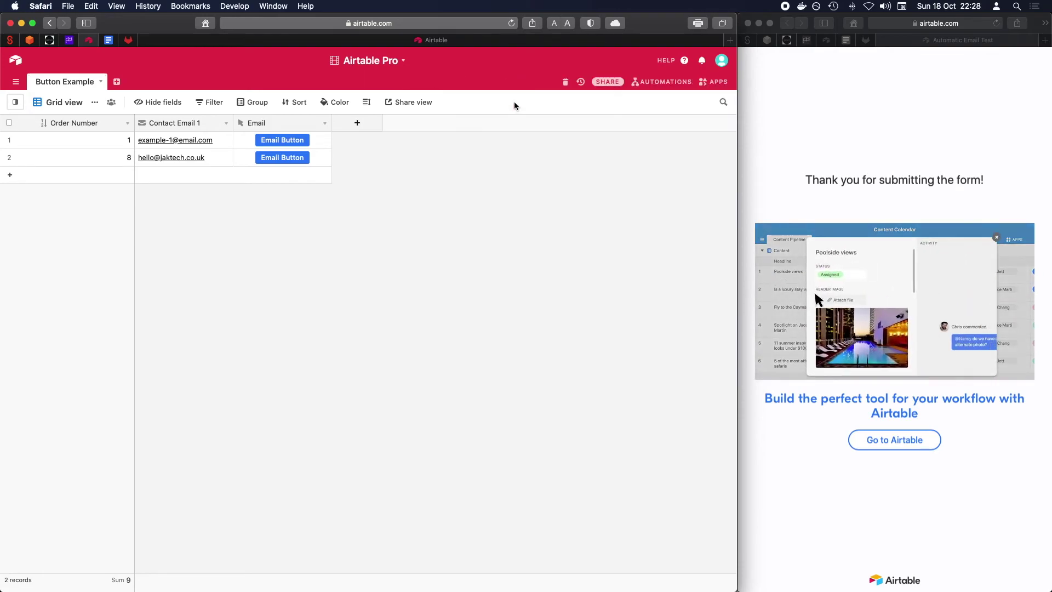
click(664, 82)
click(625, 137)
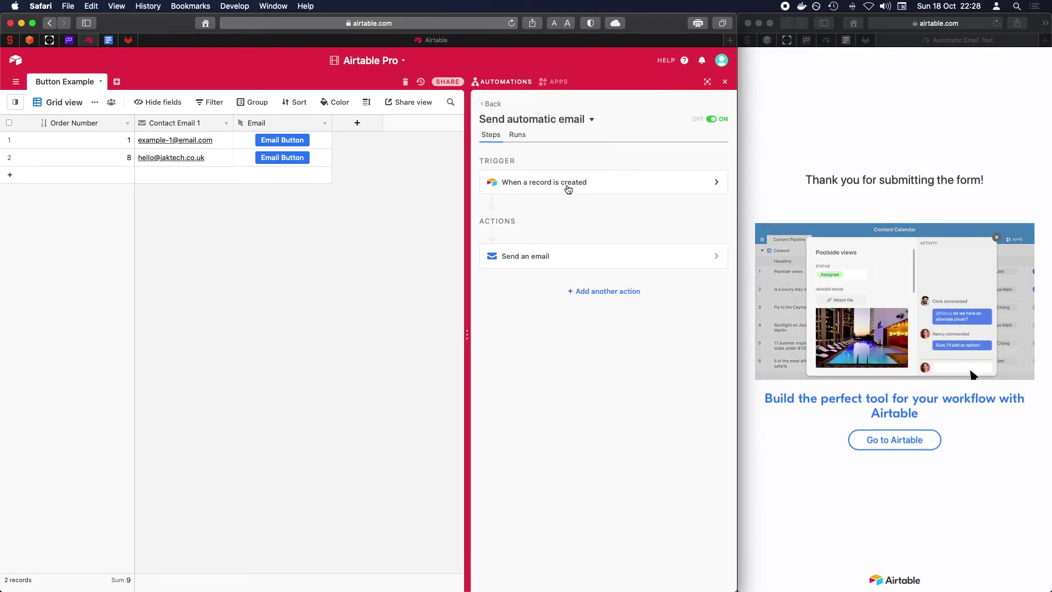
click(521, 140)
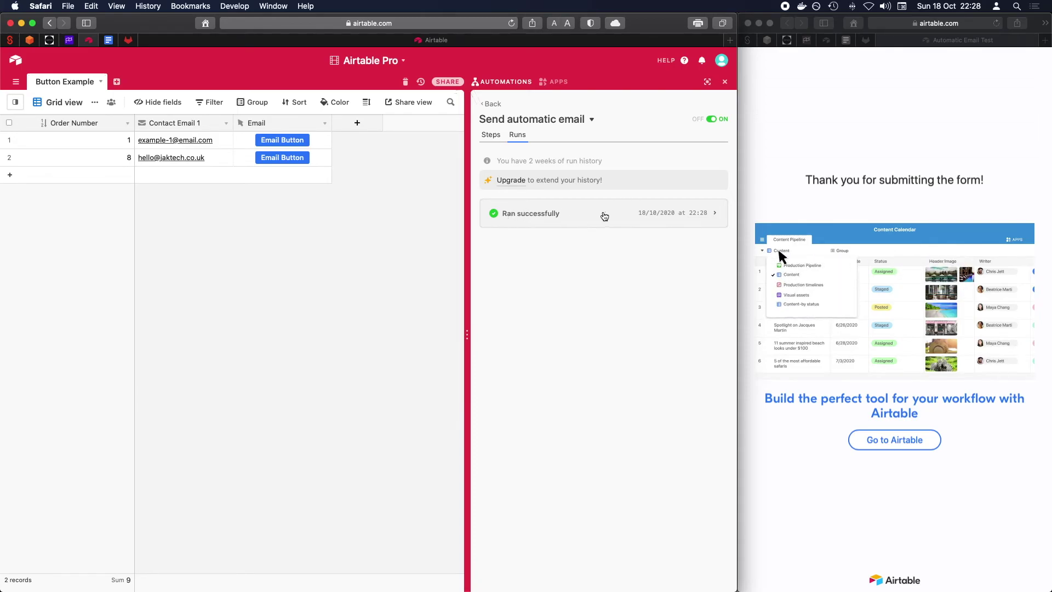
click(692, 222)
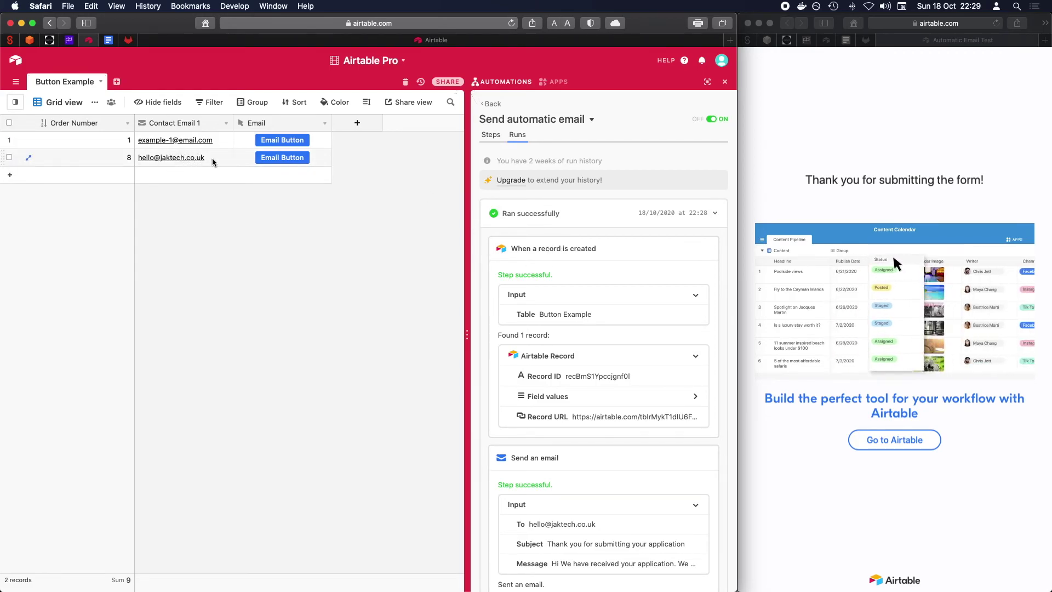
Switch to Gmail in Chrome, refresh the search results for airtable, and open the email from Airtable Automations
key(super+Tab)
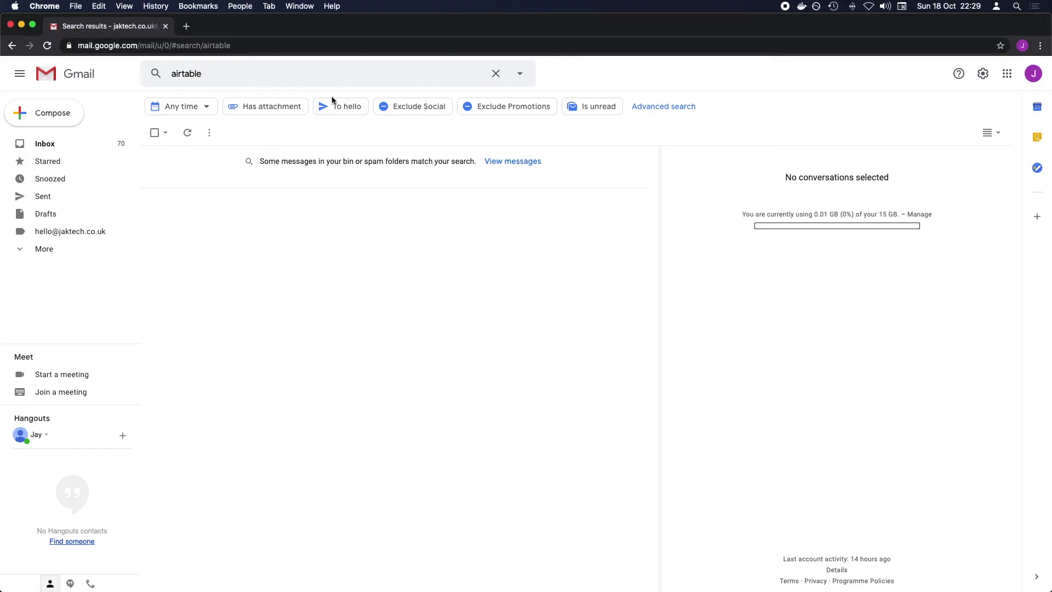
click(349, 73)
key(BackSpace)
key(Return)
click(187, 132)
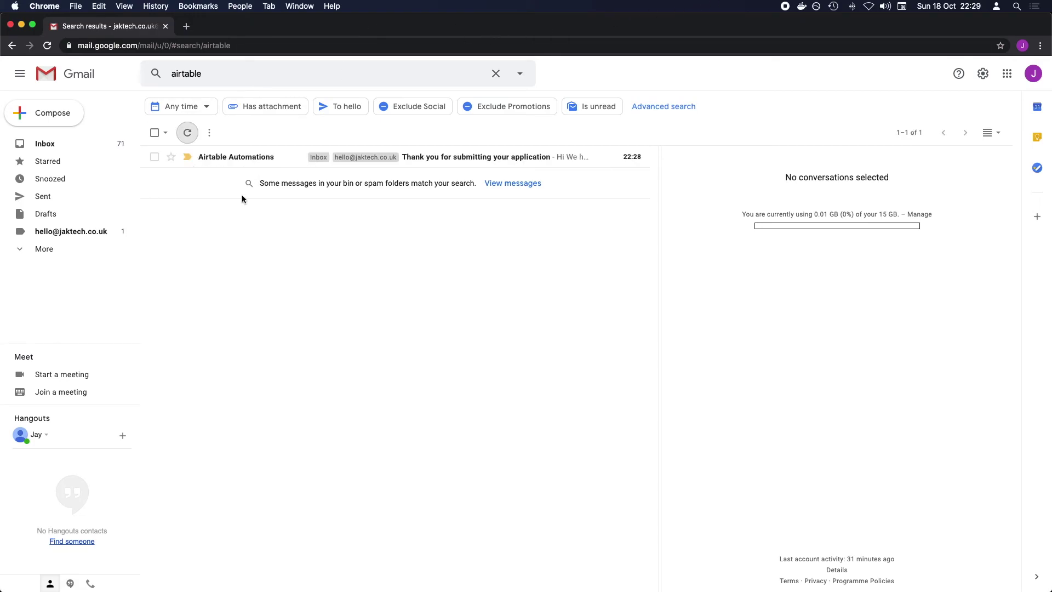
click(242, 159)
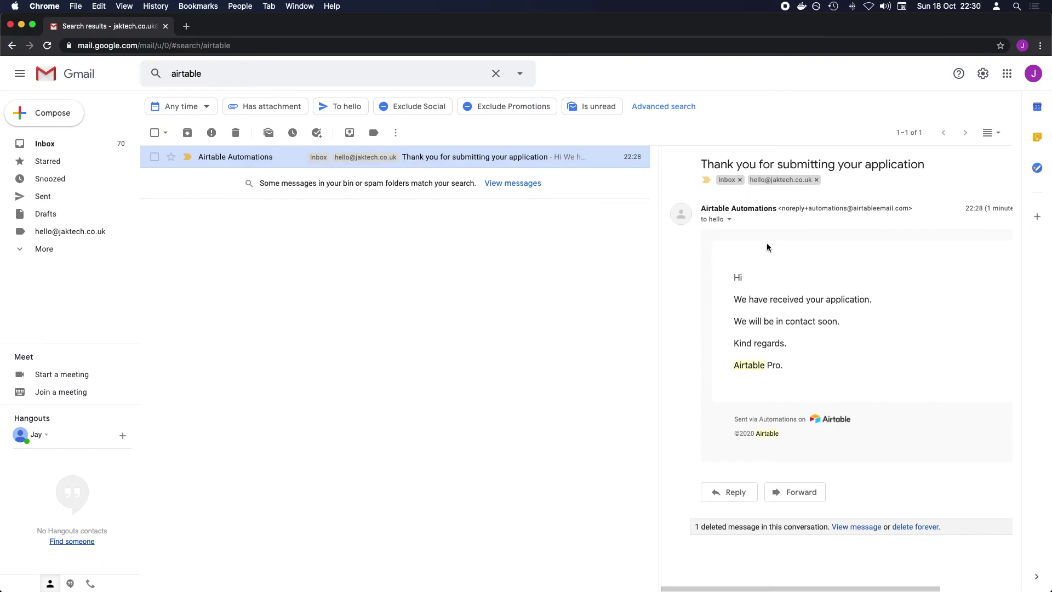
Examine the received email's message body from the greeting down to the Airtable Pro sign-off
drag(734, 275, 879, 307)
click(750, 320)
drag(735, 344, 787, 344)
click(766, 365)
drag(732, 296, 791, 390)
click(806, 389)
Switch back to the Airtable base in Safari and review the message in the automation's Send an email action against the received email
key(super+Tab)
click(493, 135)
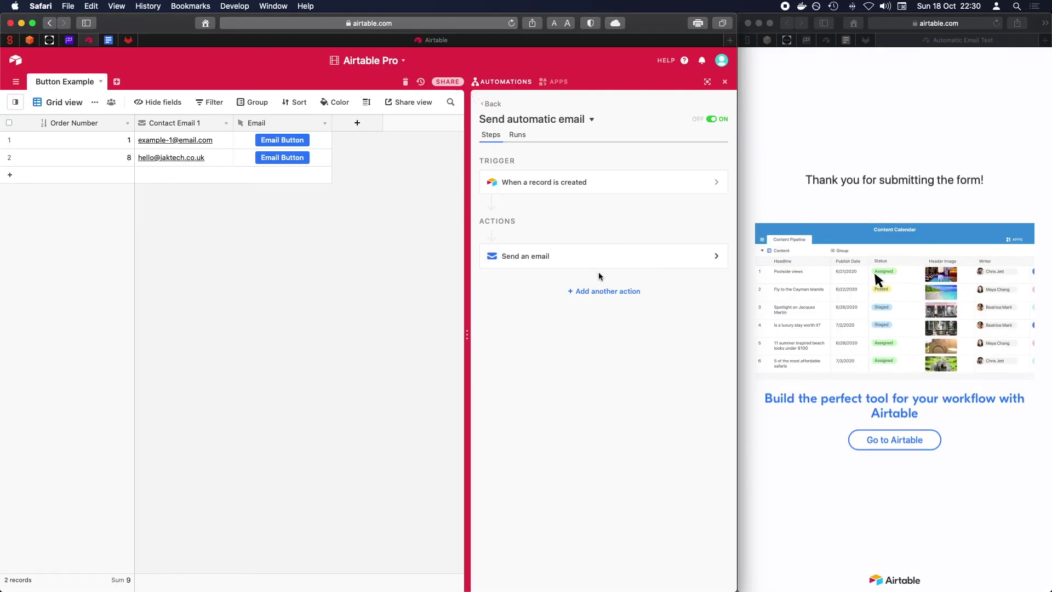
click(599, 266)
drag(537, 512, 491, 451)
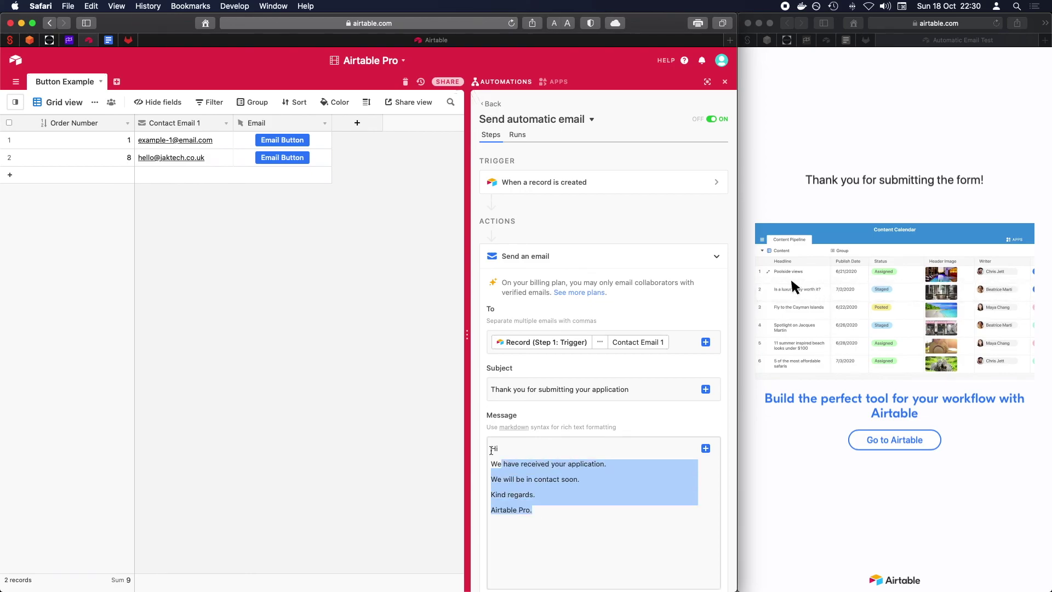
click(564, 500)
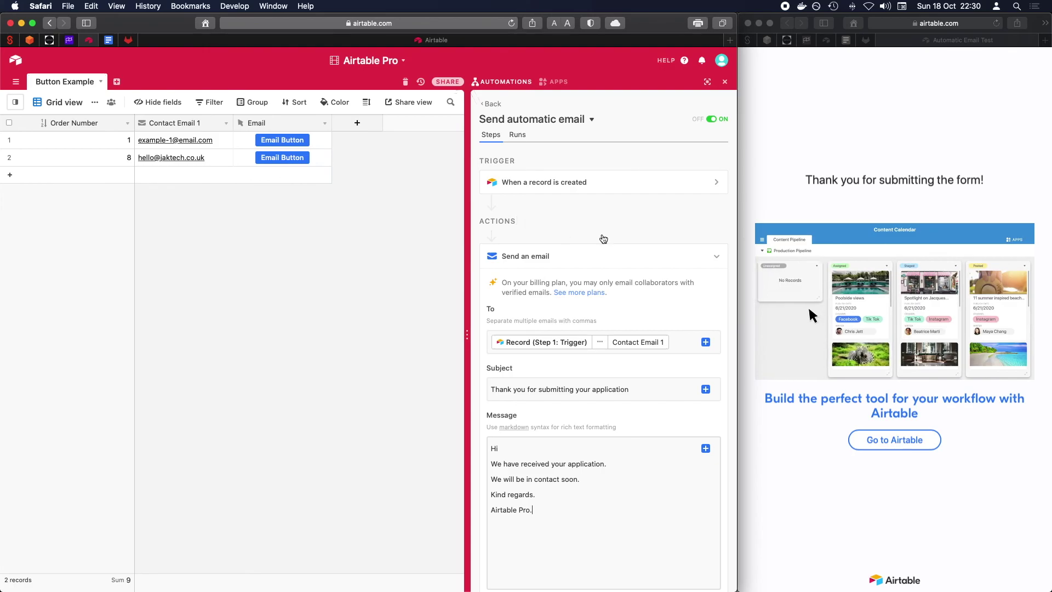
click(837, 155)
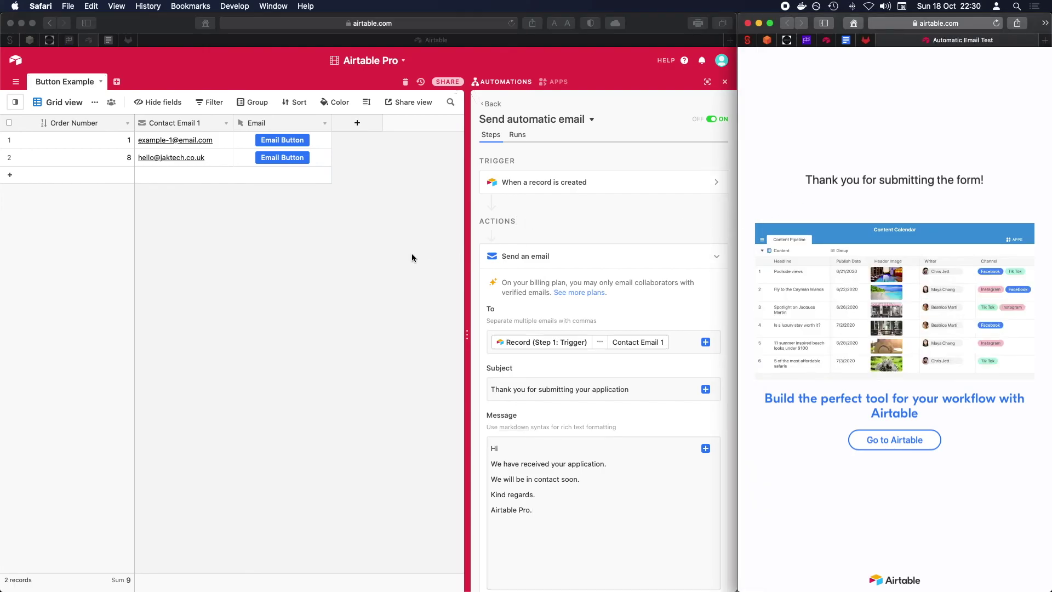